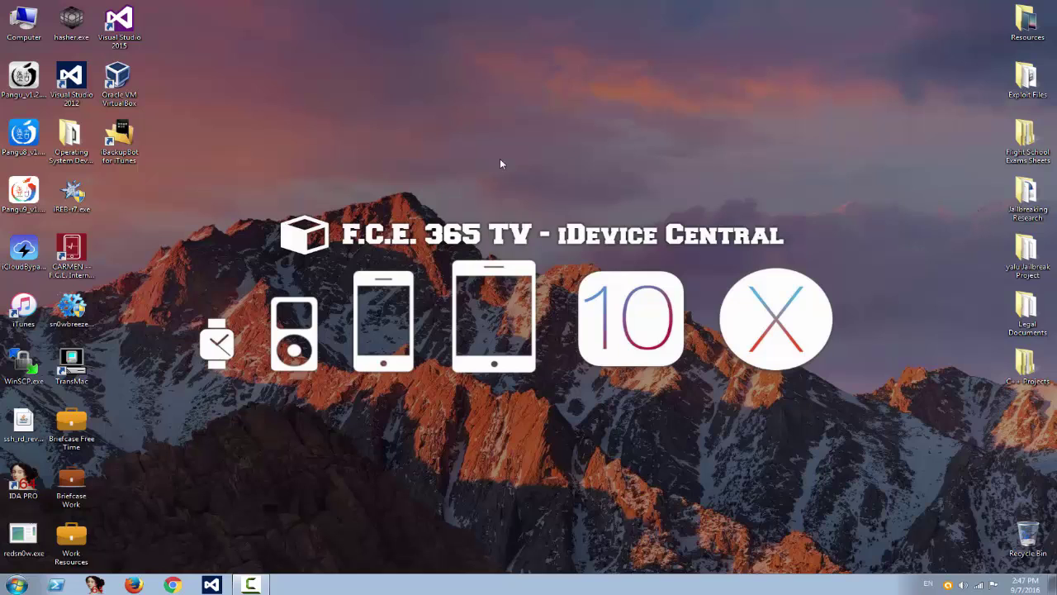
# Launch iBackupBot and dismiss the can't-load-backup error message
pyautogui.click(127, 136)
pyautogui.doubleClick(128, 136)
pyautogui.click(605, 337)
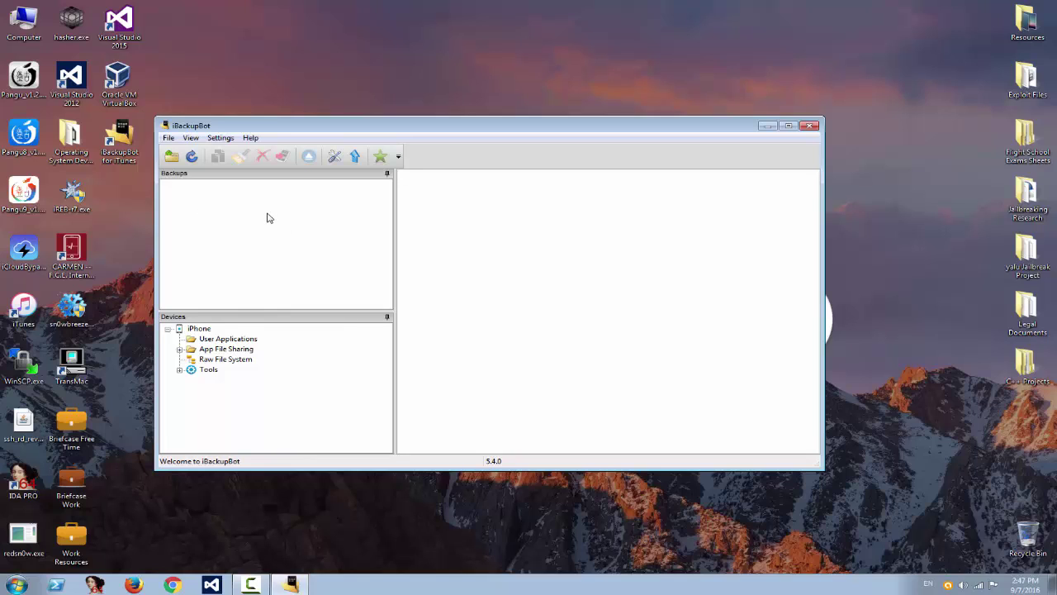
# Select the connected iPhone 5s and back it up to the computer with the default options
pyautogui.click(203, 330)
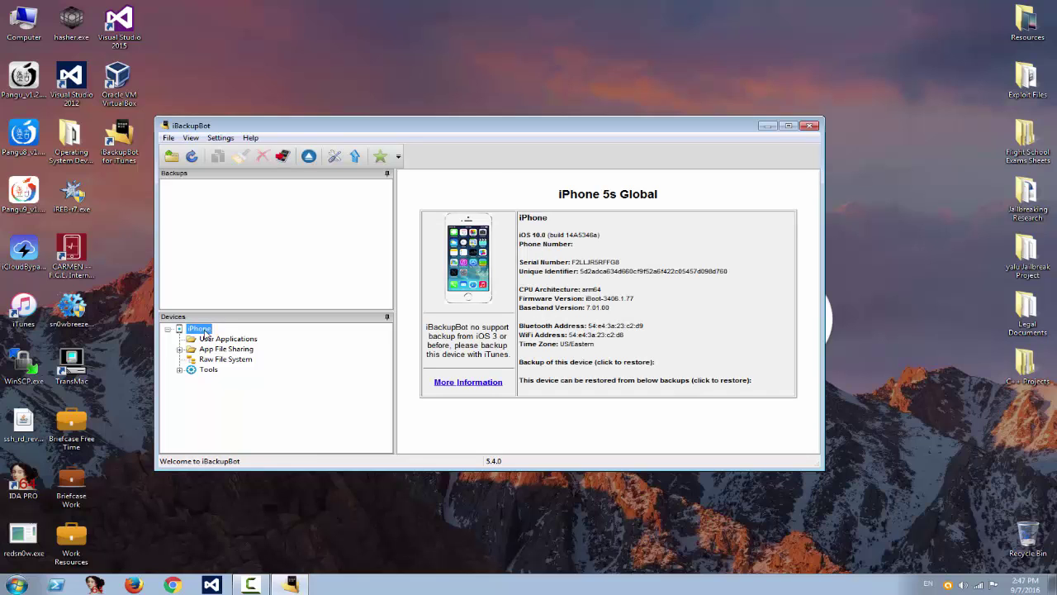
pyautogui.click(169, 138)
pyautogui.click(192, 229)
pyautogui.click(586, 323)
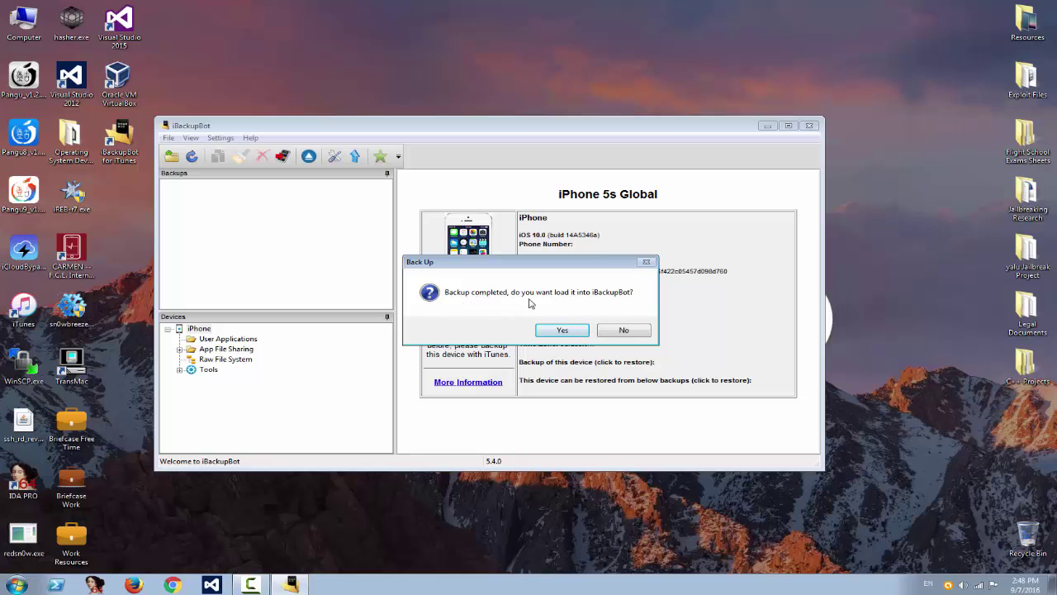
# Load the completed backup and expand System Files > HomeDomain > Library
pyautogui.click(578, 333)
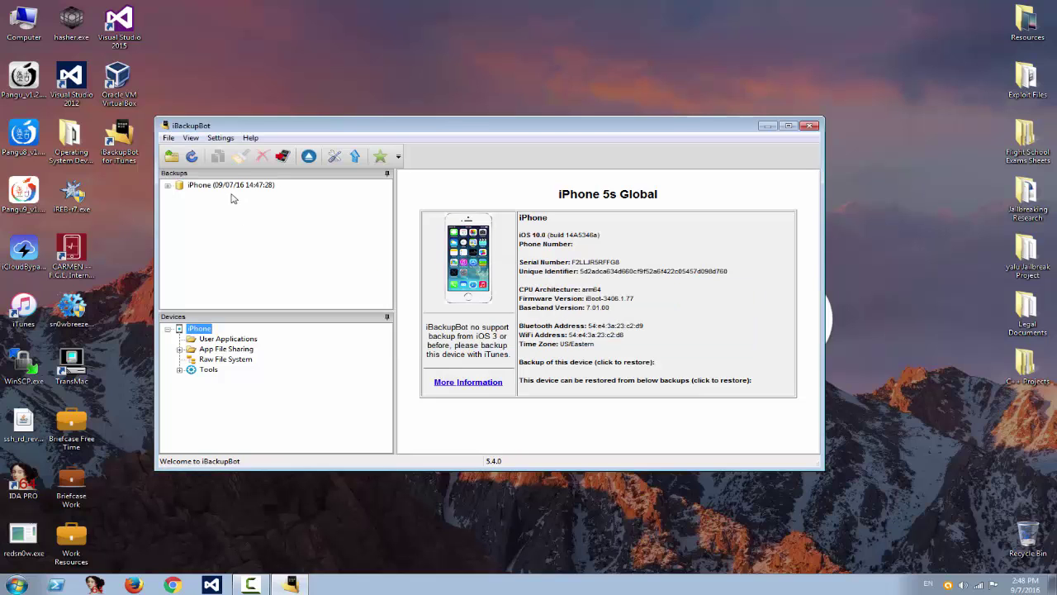
pyautogui.click(214, 185)
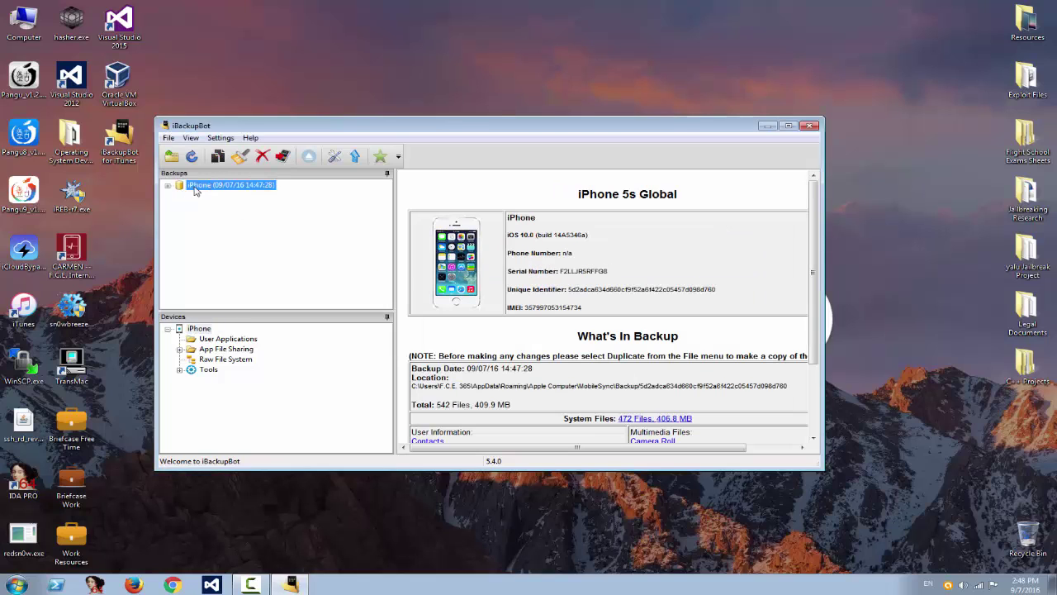
pyautogui.doubleClick(197, 186)
pyautogui.doubleClick(208, 195)
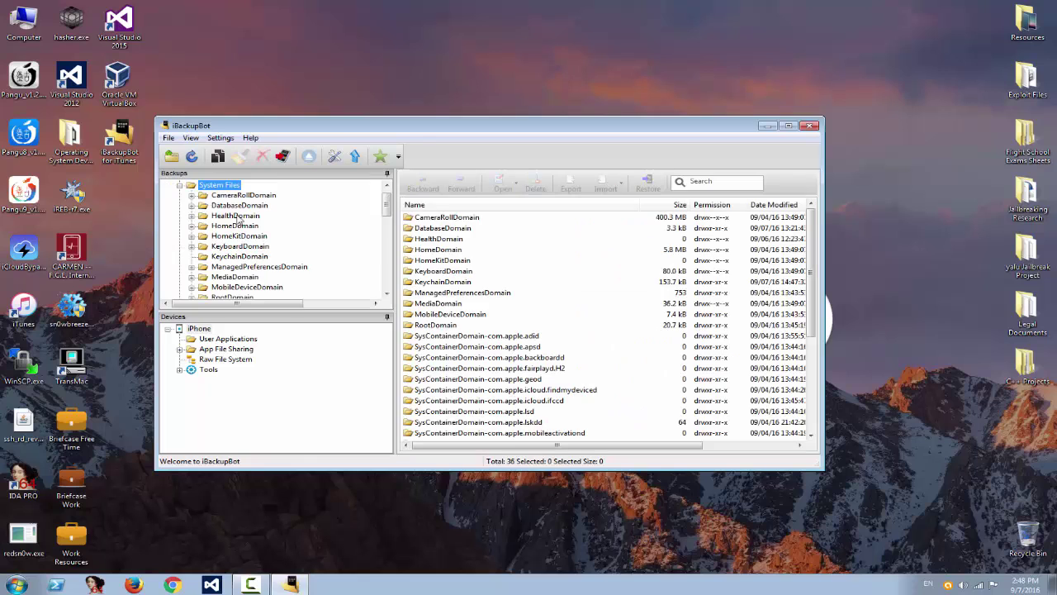
pyautogui.doubleClick(246, 227)
pyautogui.click(236, 237)
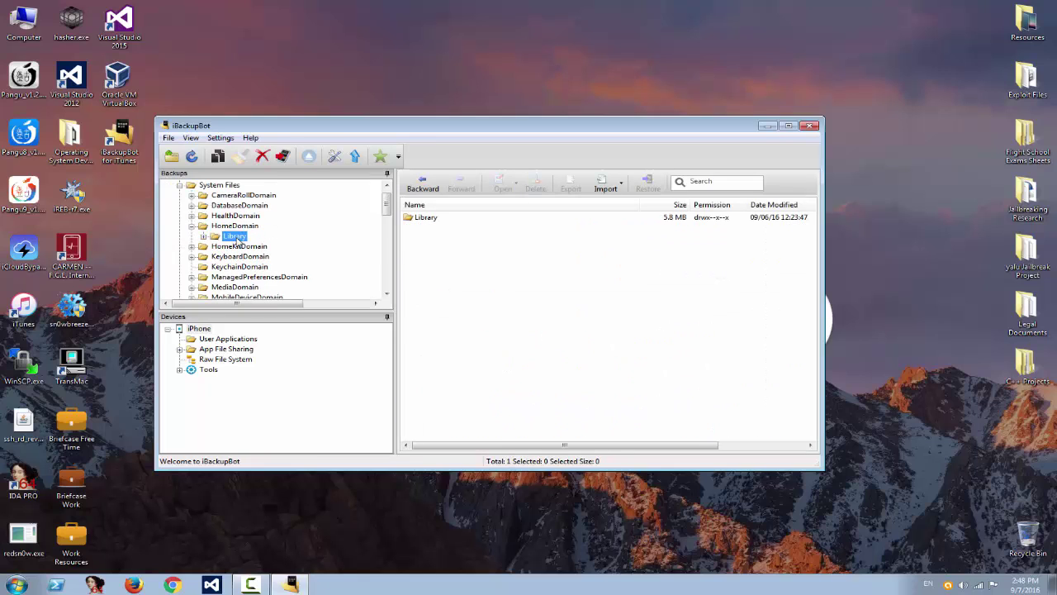
# Open the Preferences folder and select com.apple.springboard.plist
pyautogui.scroll(-2, 511, 322)
pyautogui.click(487, 337)
pyautogui.scroll(-2, 462, 355)
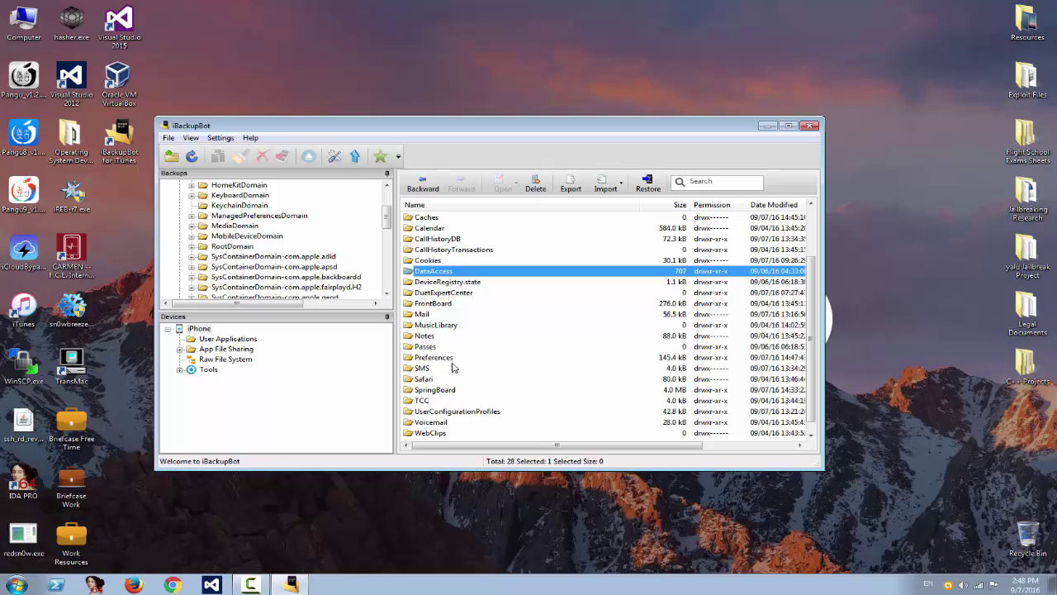
pyautogui.doubleClick(454, 360)
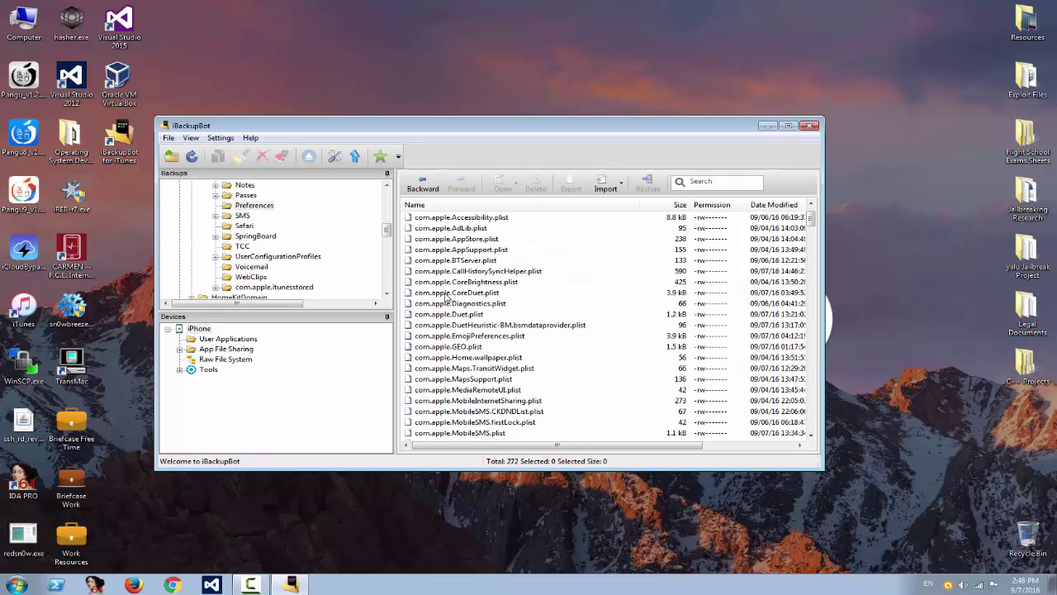
pyautogui.scroll(1, 446, 297)
pyautogui.moveTo(810, 217); pyautogui.dragTo(834, 431)
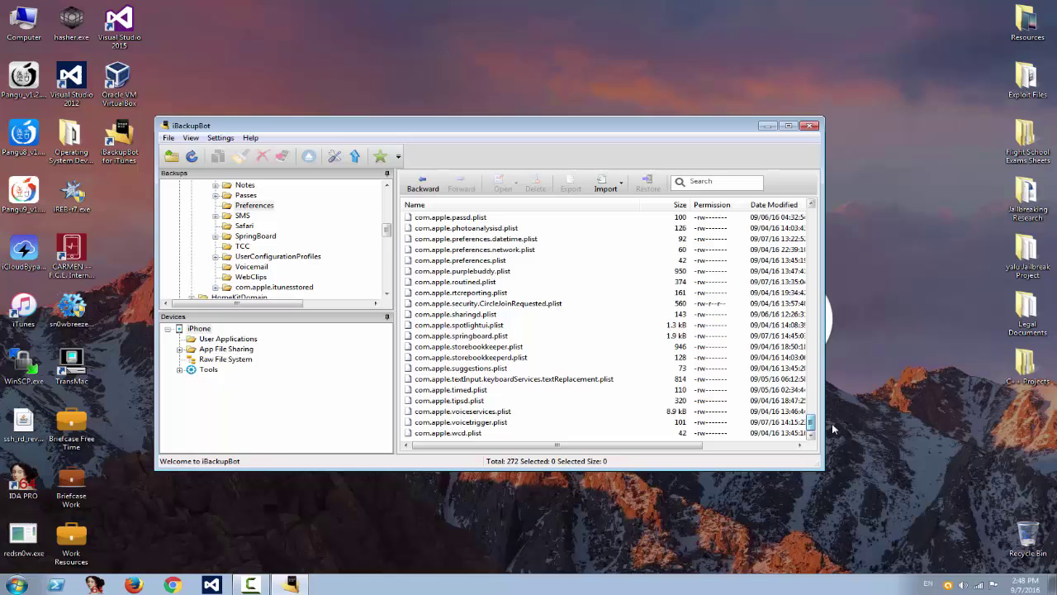
pyautogui.click(469, 336)
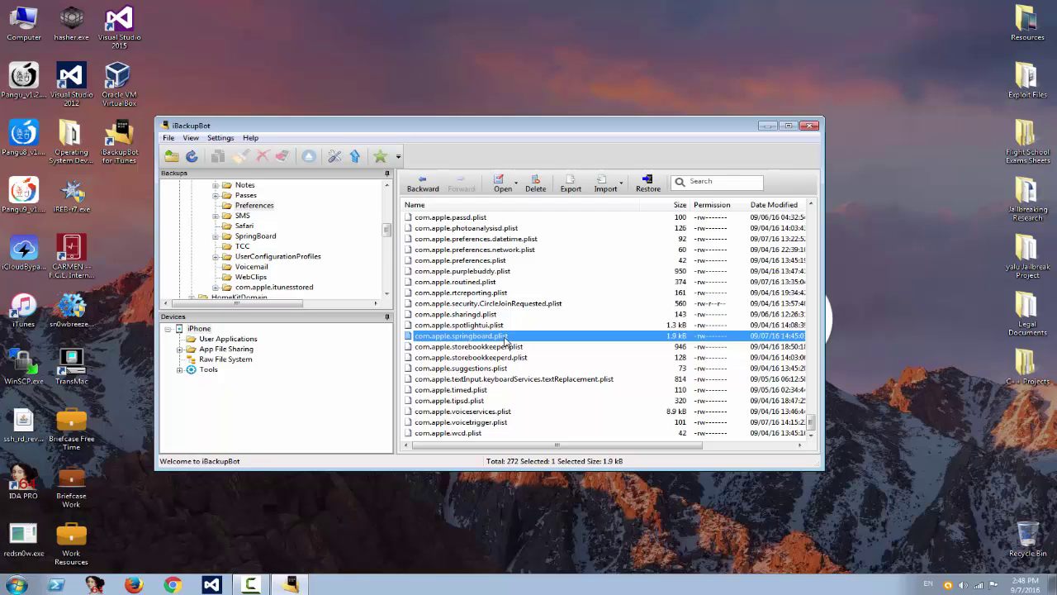
# Insert <key>SBEnableDashBoard</key> with a <false/> value after <dict> and save the plist
pyautogui.doubleClick(505, 337)
pyautogui.click(317, 218)
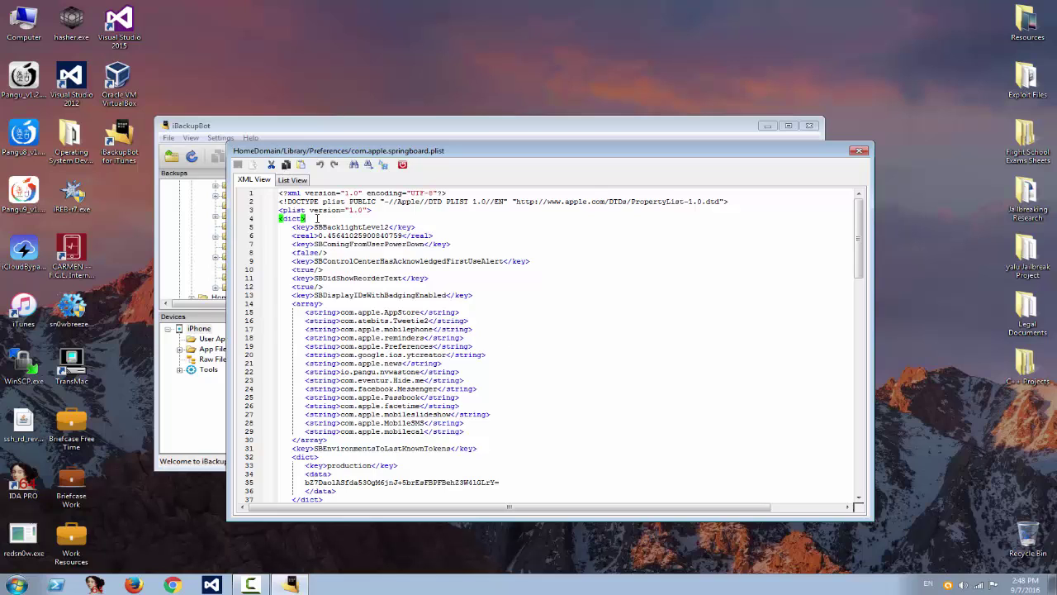
pyautogui.press('Return')
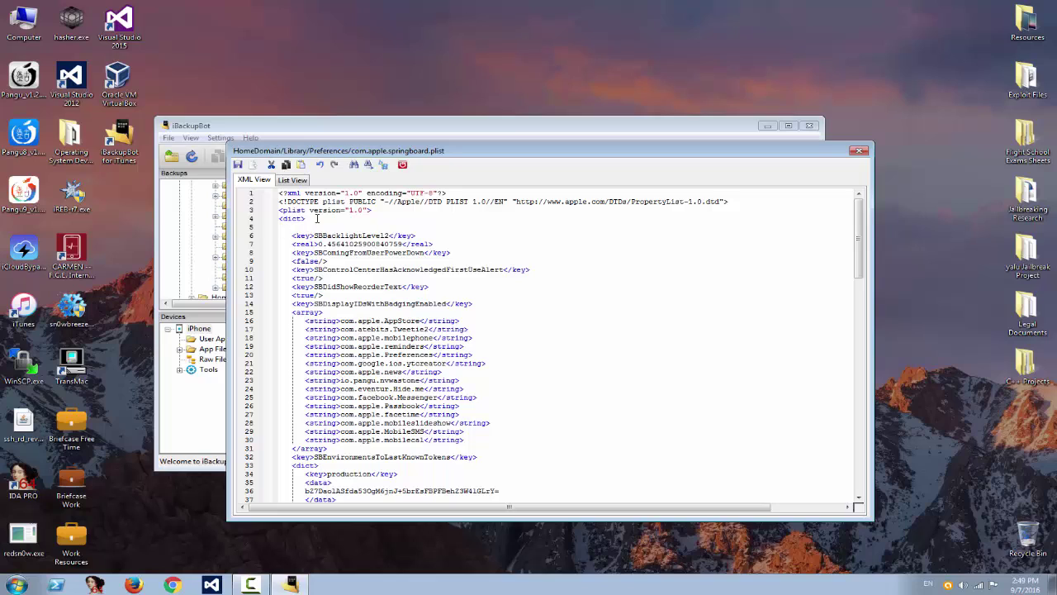
pyautogui.write('<key>')
pyautogui.write('SBEnable')
pyautogui.write('DashBoard')
pyautogui.write('</key>')
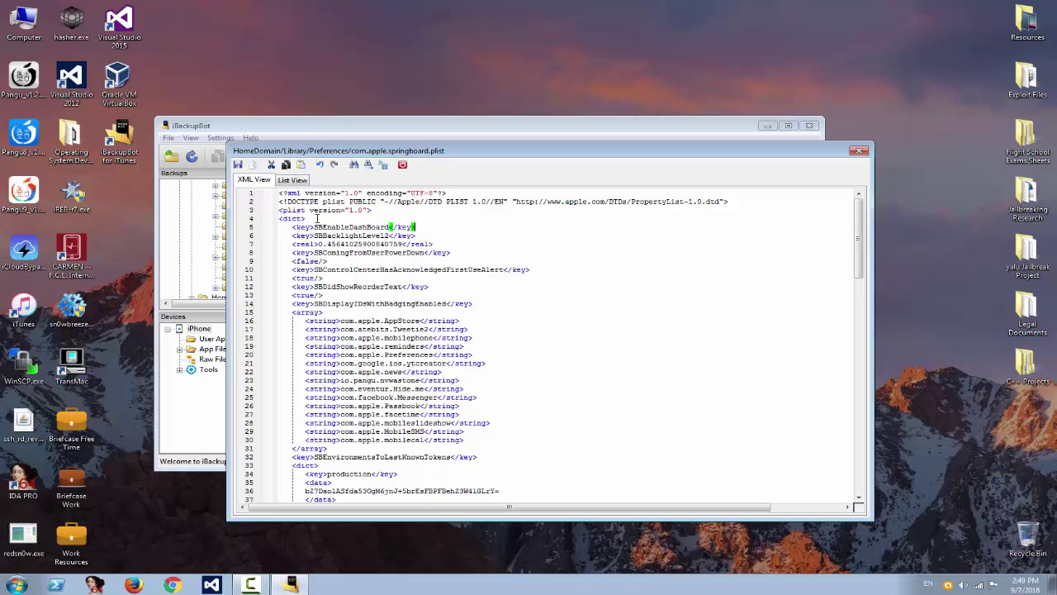
pyautogui.press('Return')
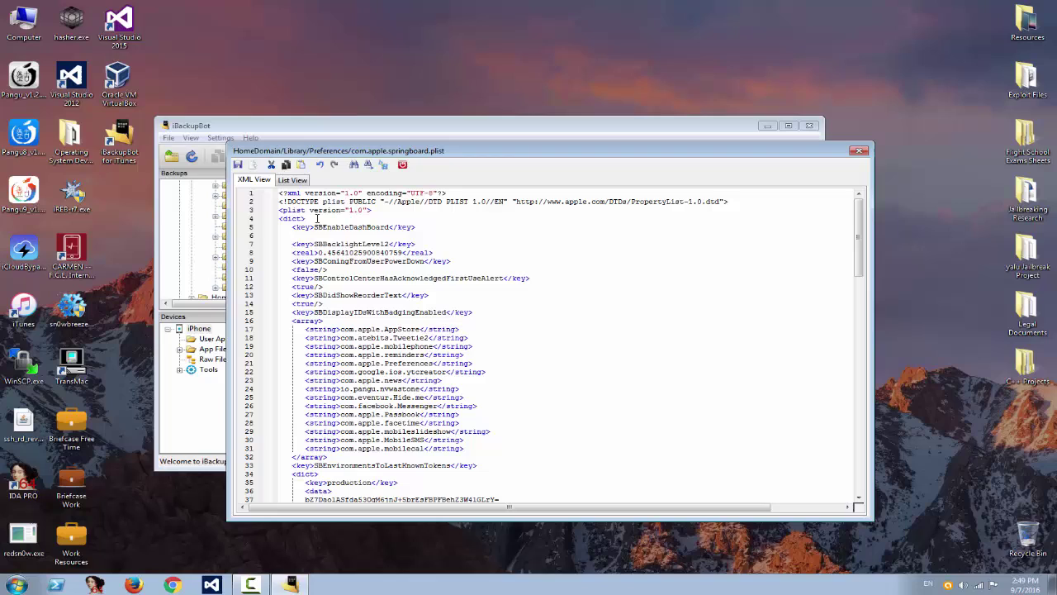
pyautogui.write('<false/>')
pyautogui.click(860, 150)
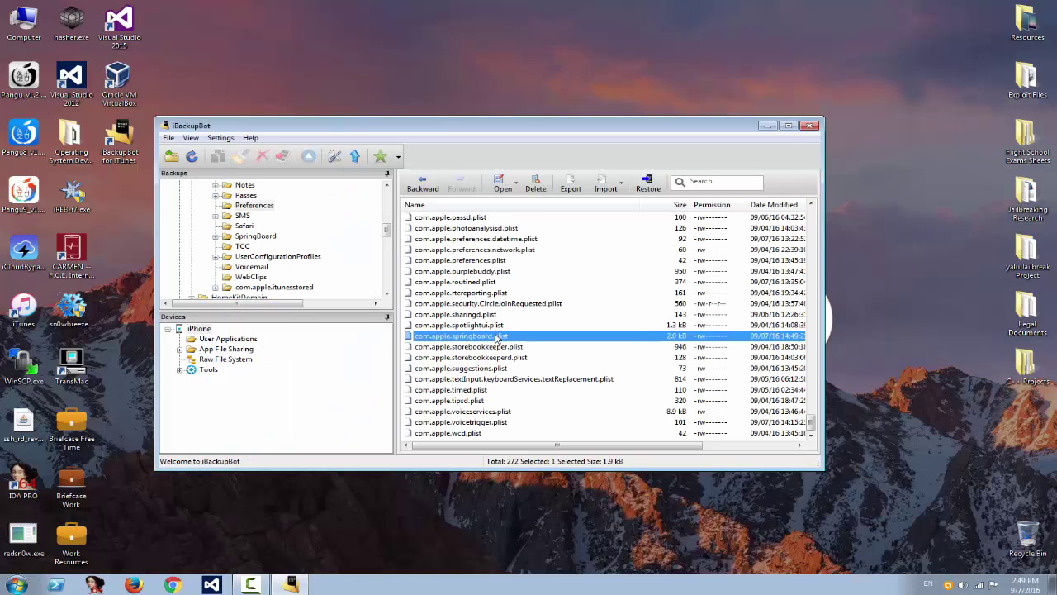
# Reopen com.apple.springboard.plist to confirm the SBEnableDashBoard false entry, then close it
pyautogui.doubleClick(496, 338)
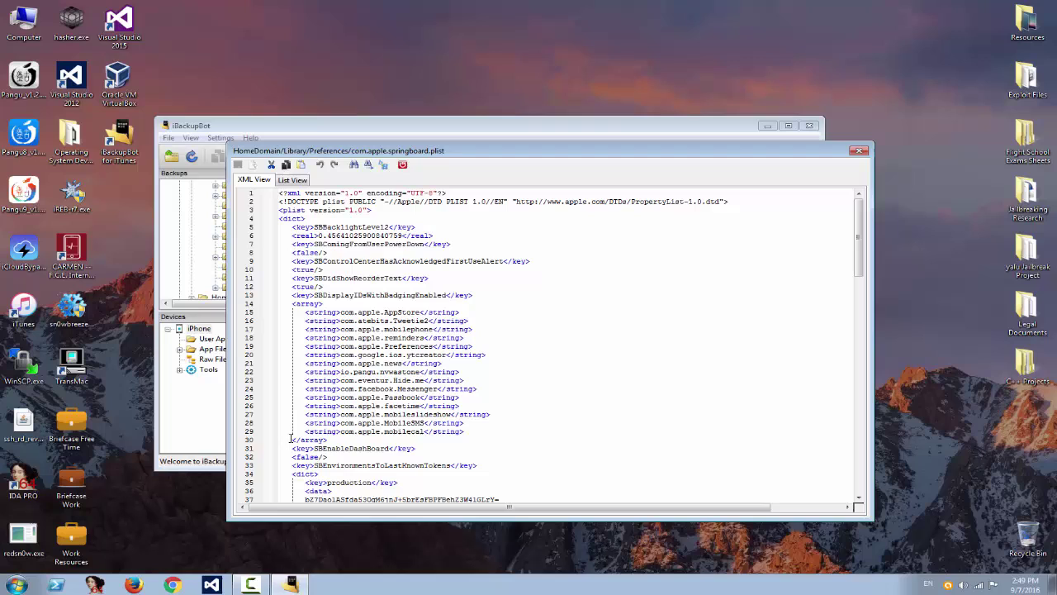
pyautogui.moveTo(287, 447)
pyautogui.mouseDown()
pyautogui.moveTo(347, 463)
pyautogui.moveTo(328, 457)
pyautogui.mouseUp()
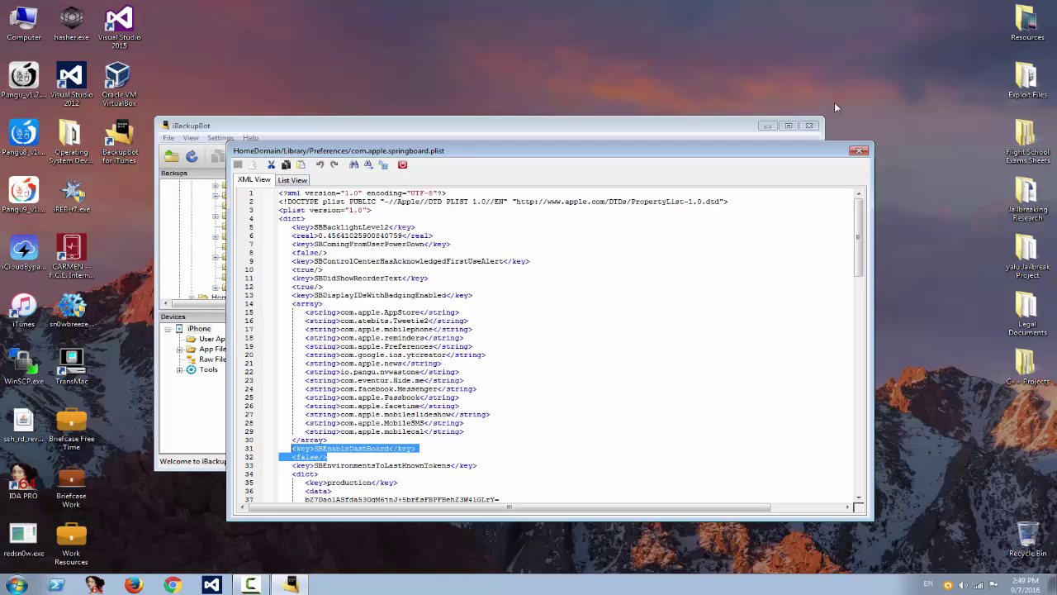
pyautogui.click(860, 150)
# Select the iPhone backup root and run a Full Restore of it to the device
pyautogui.scroll(5, 314, 262)
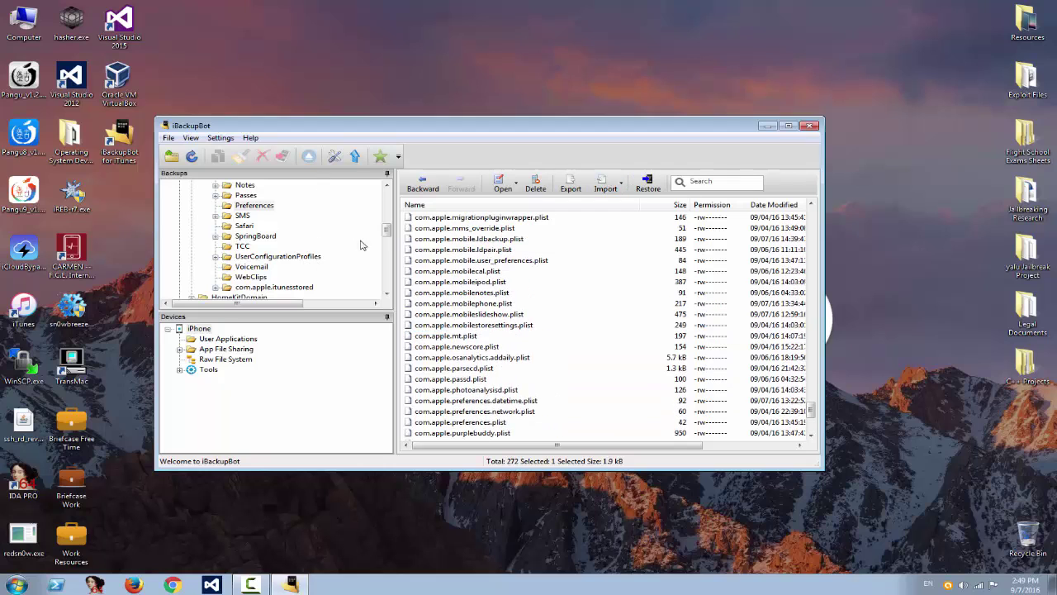
pyautogui.moveTo(386, 231); pyautogui.dragTo(387, 188)
pyautogui.click(271, 185)
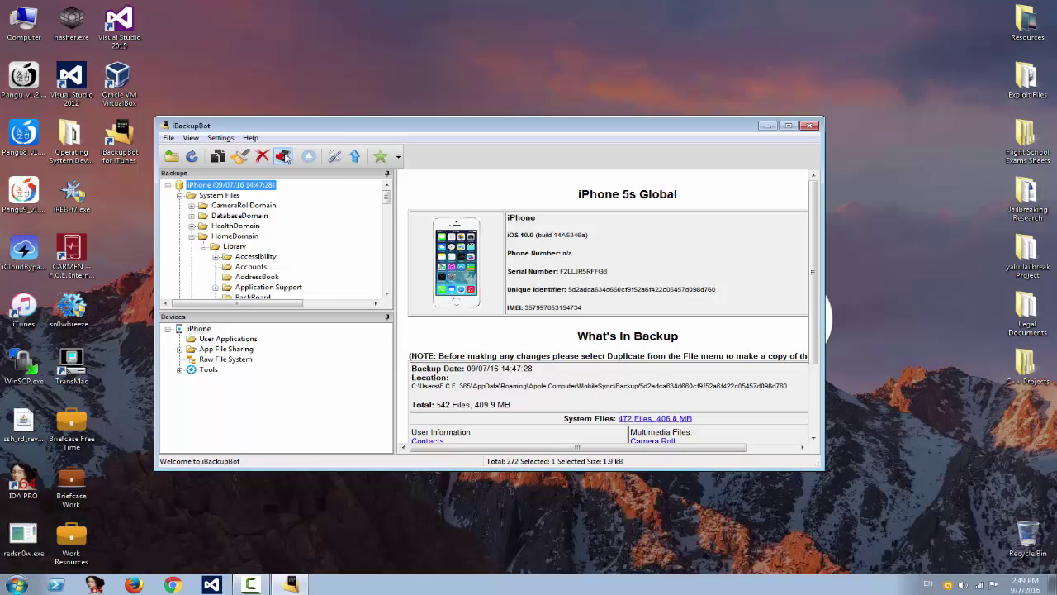
pyautogui.click(282, 156)
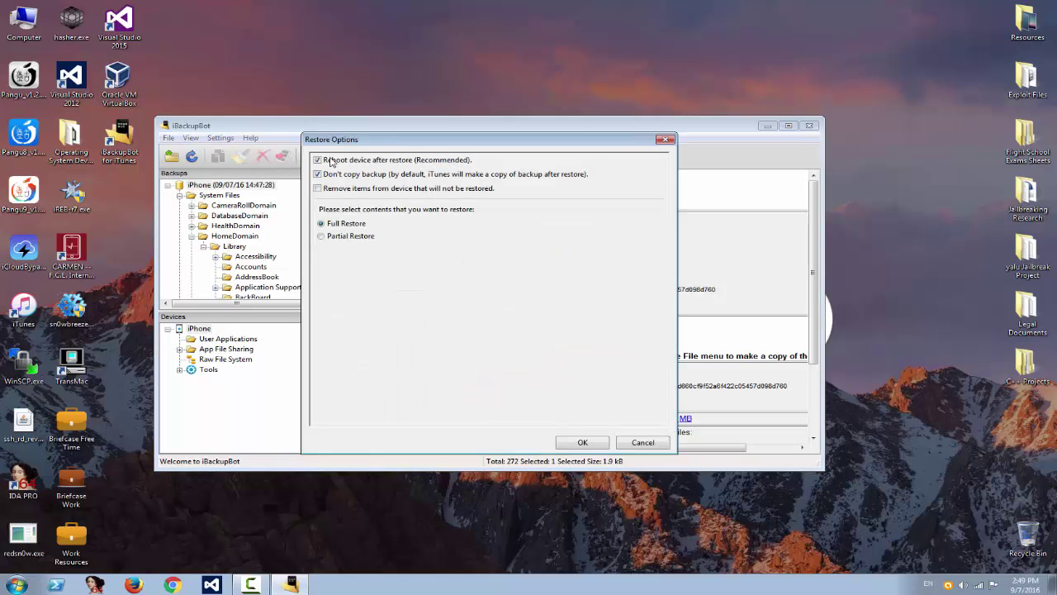
pyautogui.click(589, 445)
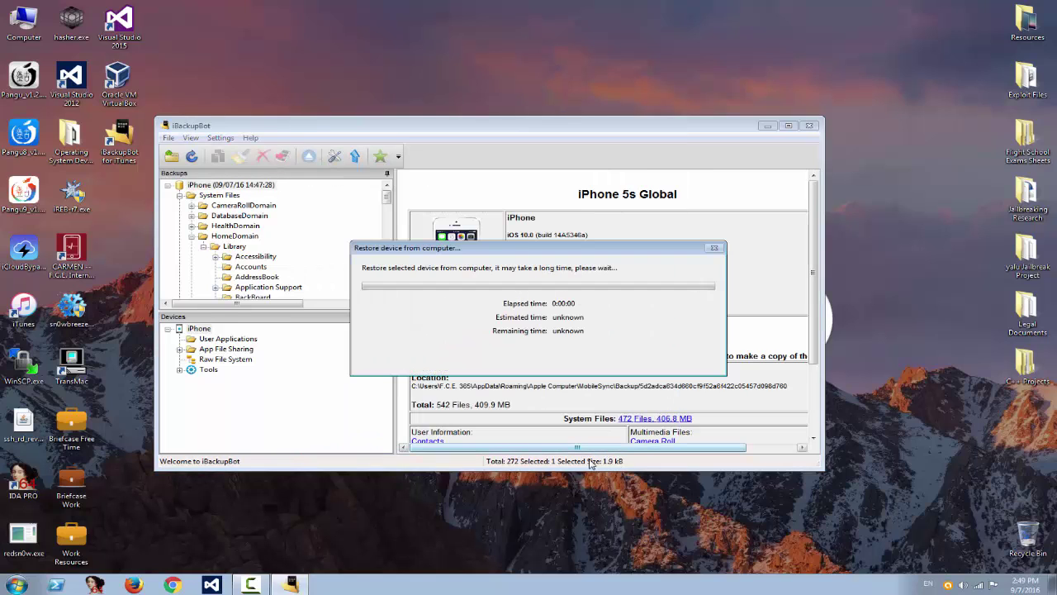